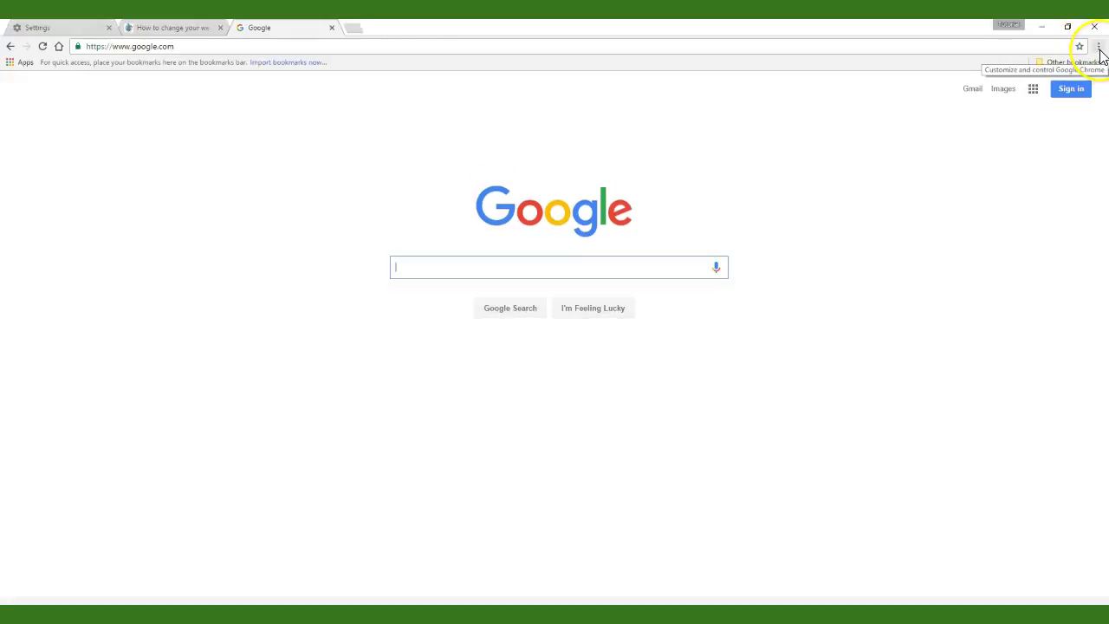
# - Open the browser's settings page
pyautogui.click(1099, 47)
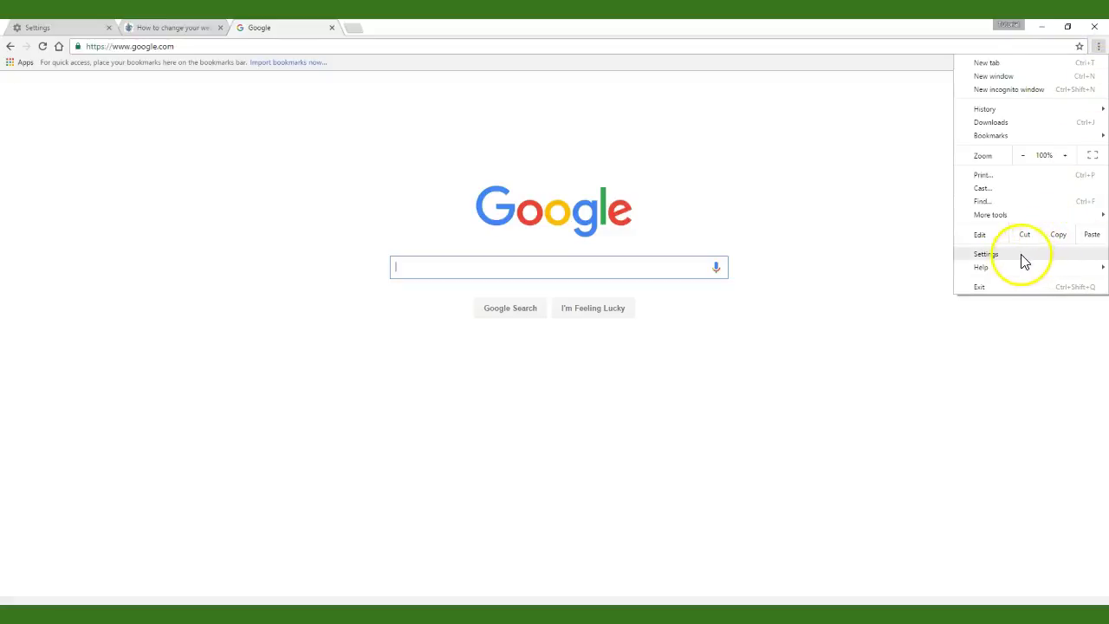
pyautogui.click(977, 254)
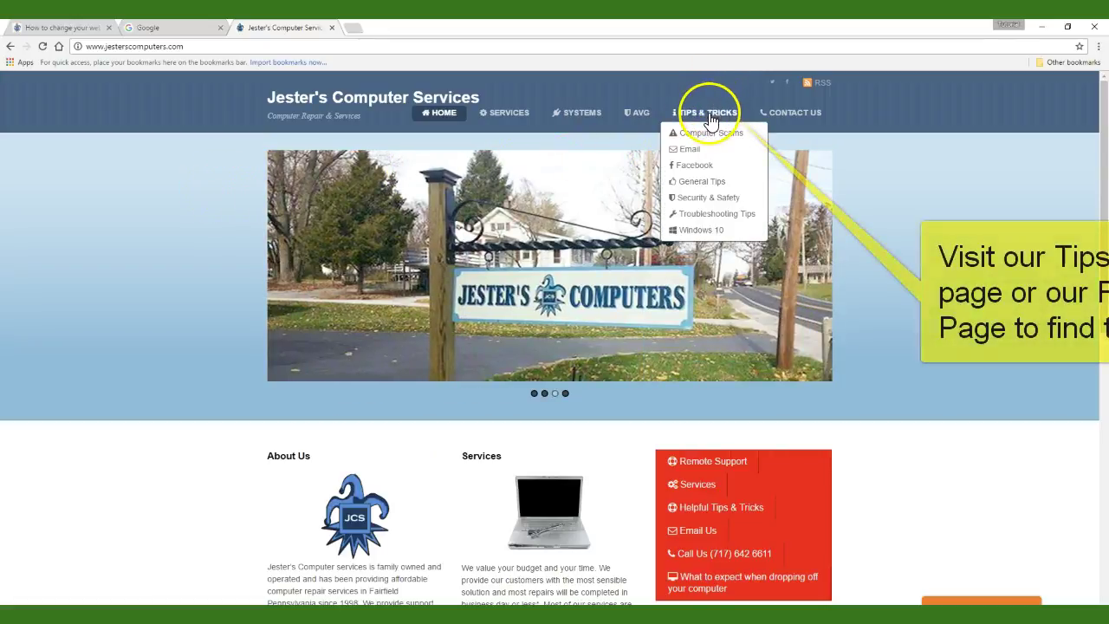
# - Open the article "How to change your web browser homepage" from the site's Tips & Tricks page and view its contents
pyautogui.click(709, 117)
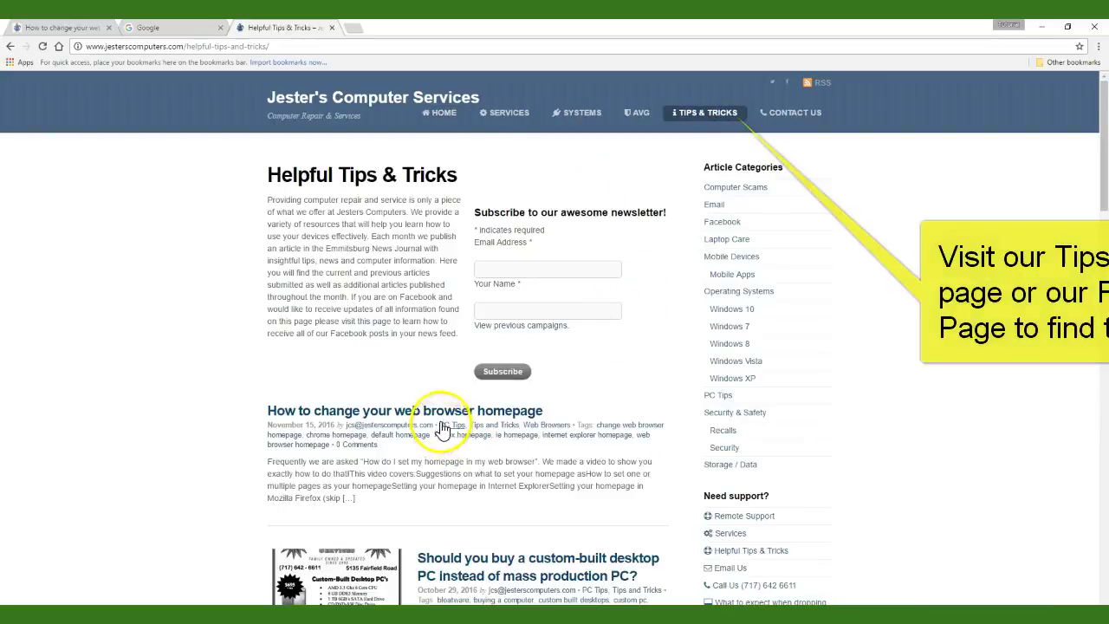
pyautogui.click(443, 418)
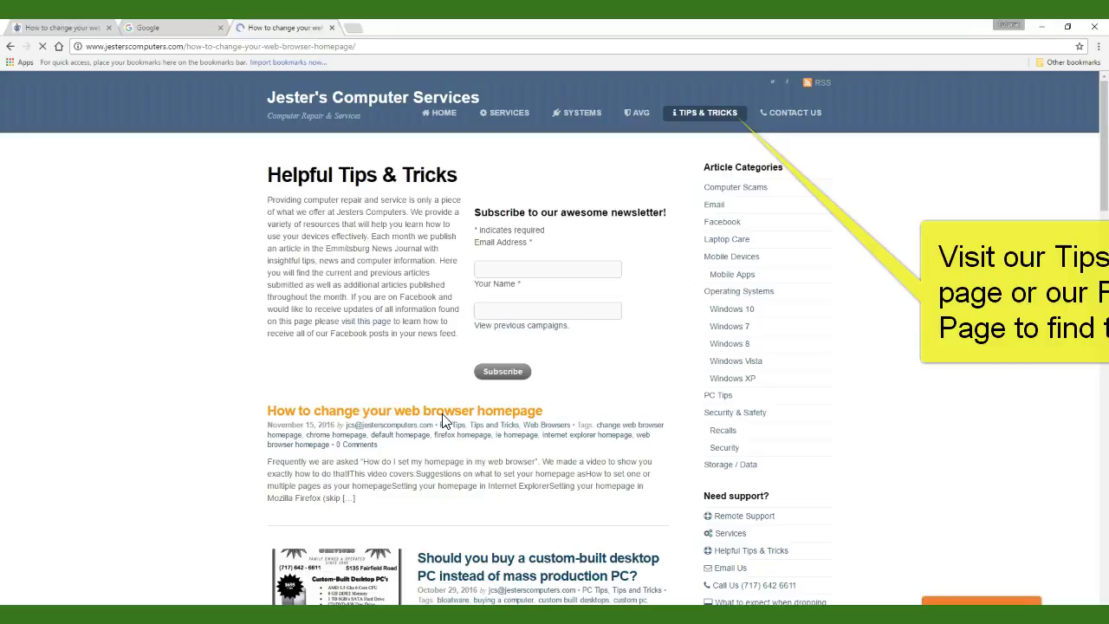
pyautogui.click(185, 454)
pyautogui.scroll(-1, 186, 454)
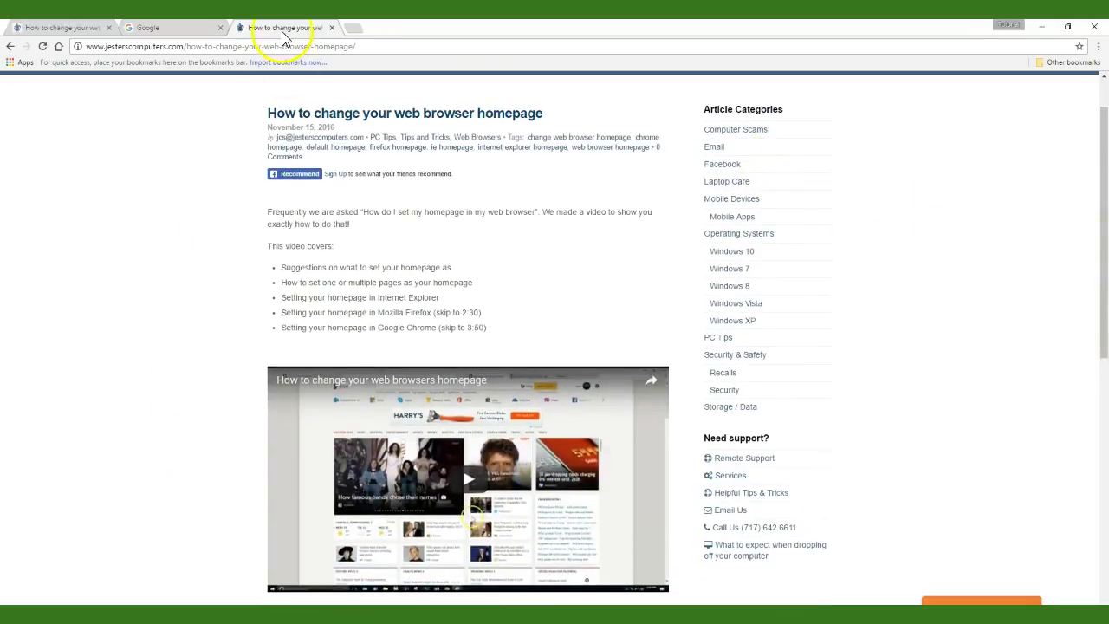
# - Close the Google tab and the duplicate article tab, keeping only the current article open
pyautogui.click(220, 28)
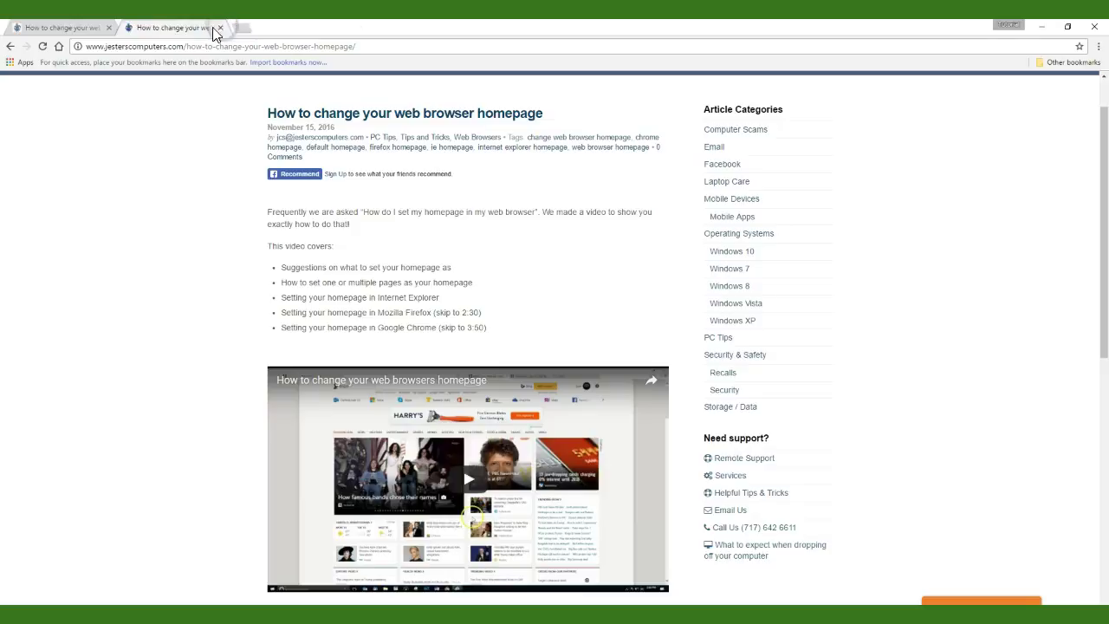
pyautogui.click(109, 28)
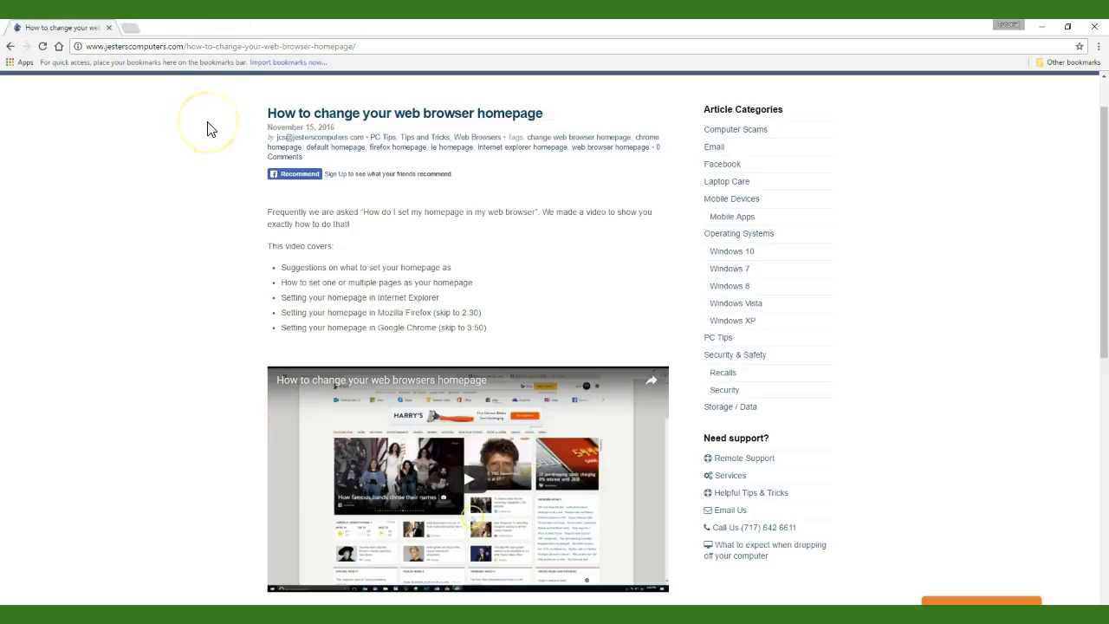
pyautogui.click(129, 29)
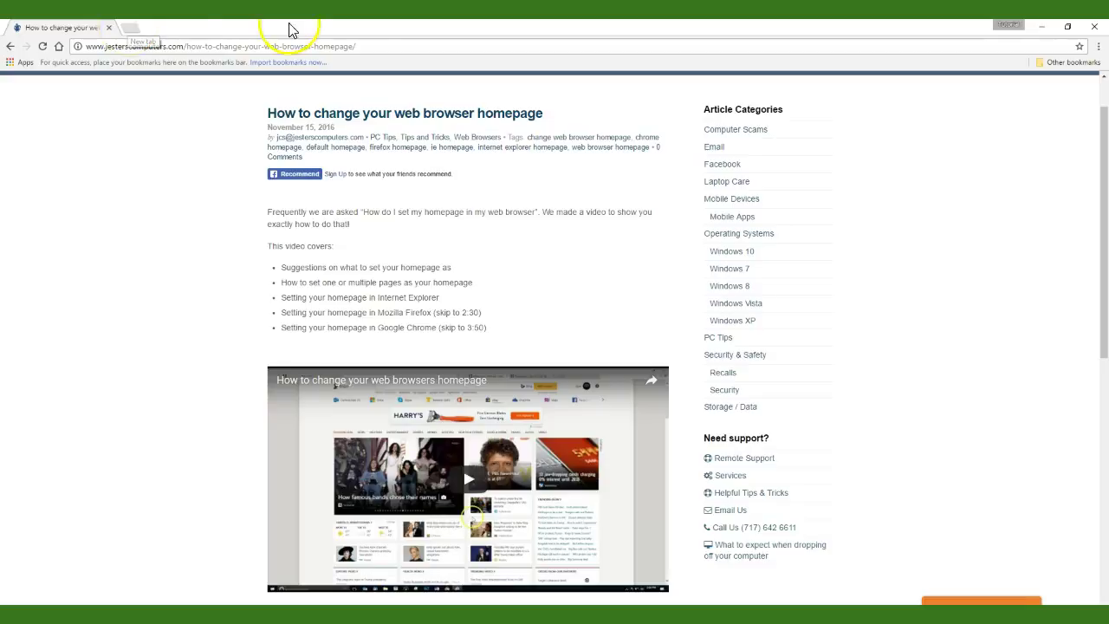
pyautogui.click(358, 47)
pyautogui.moveTo(358, 47); pyautogui.dragTo(82, 72)
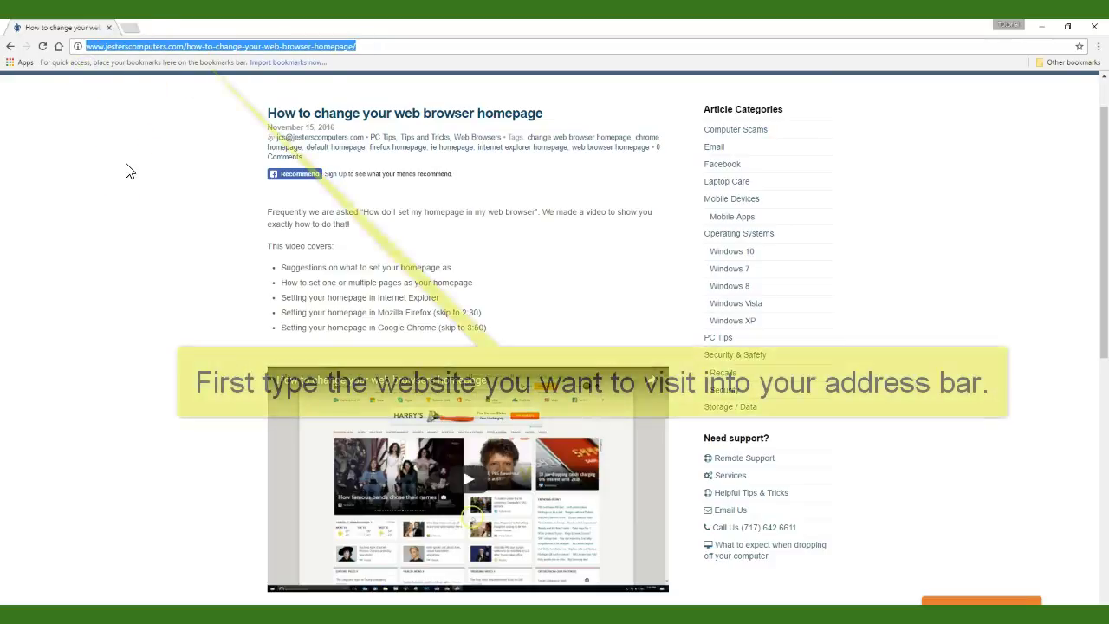
pyautogui.write('www.google.com')
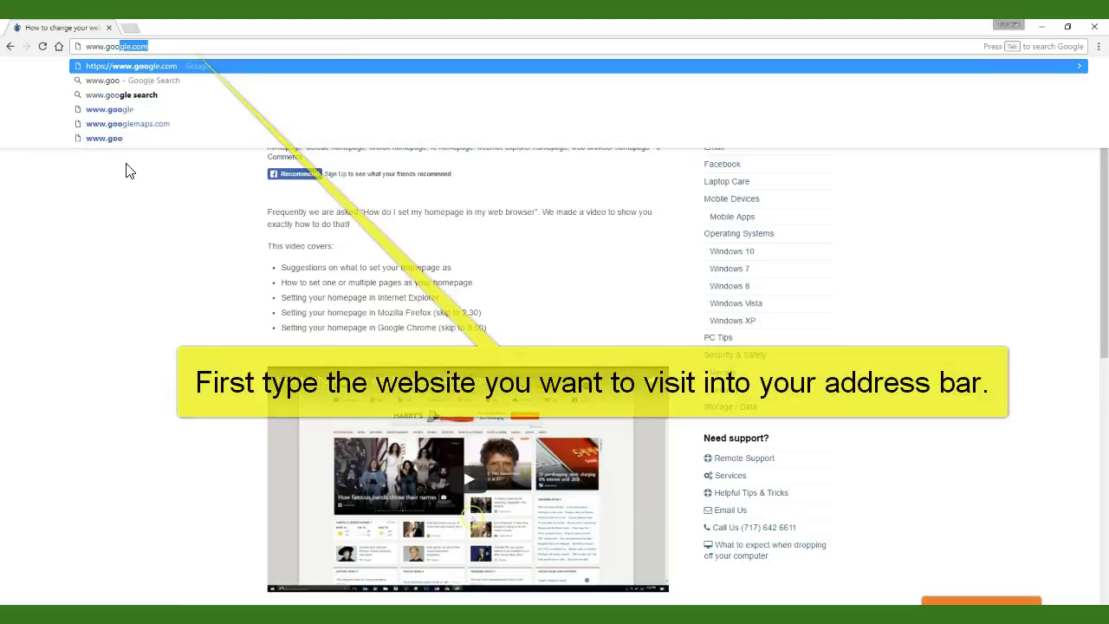
pyautogui.press('Return')
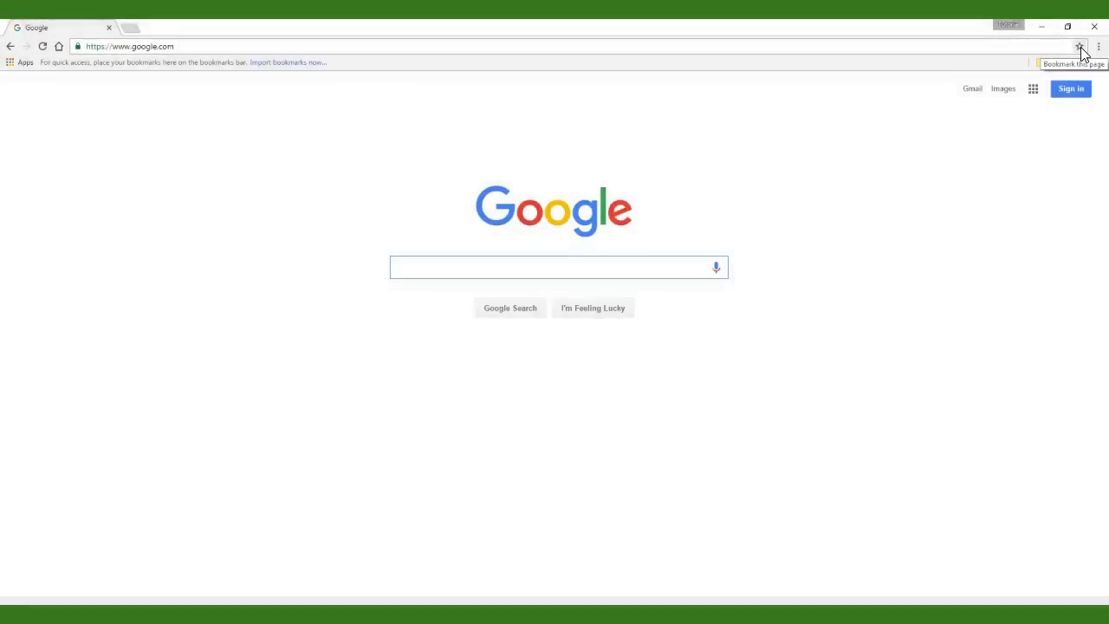
# - Bookmark the Google homepage, clearing the suggested bookmark name and entering Google as the name
pyautogui.click(1080, 48)
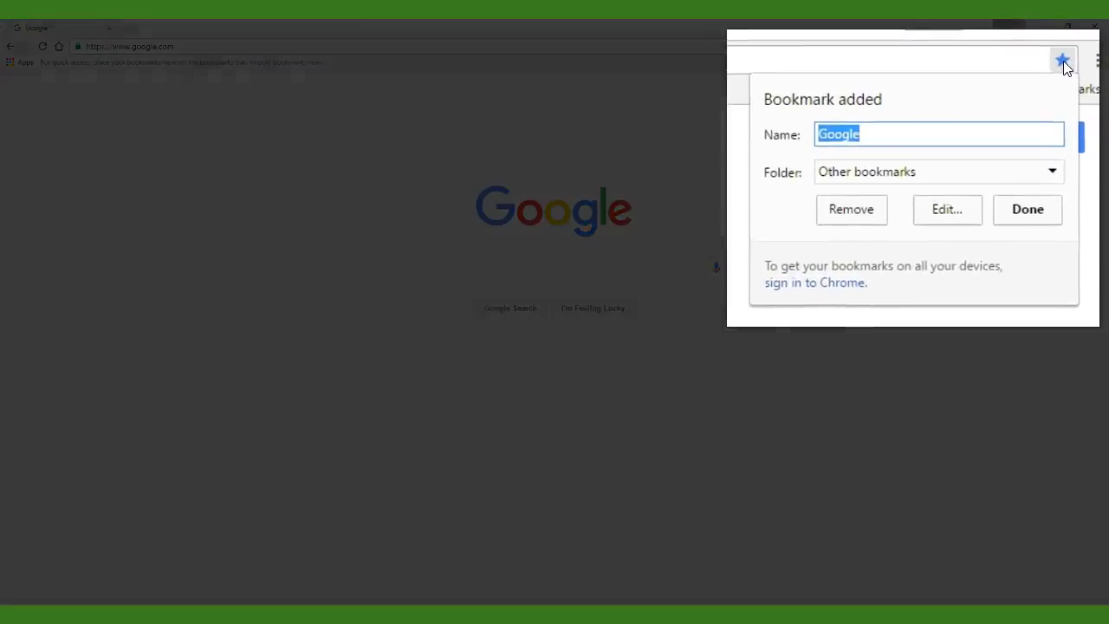
pyautogui.click(907, 145)
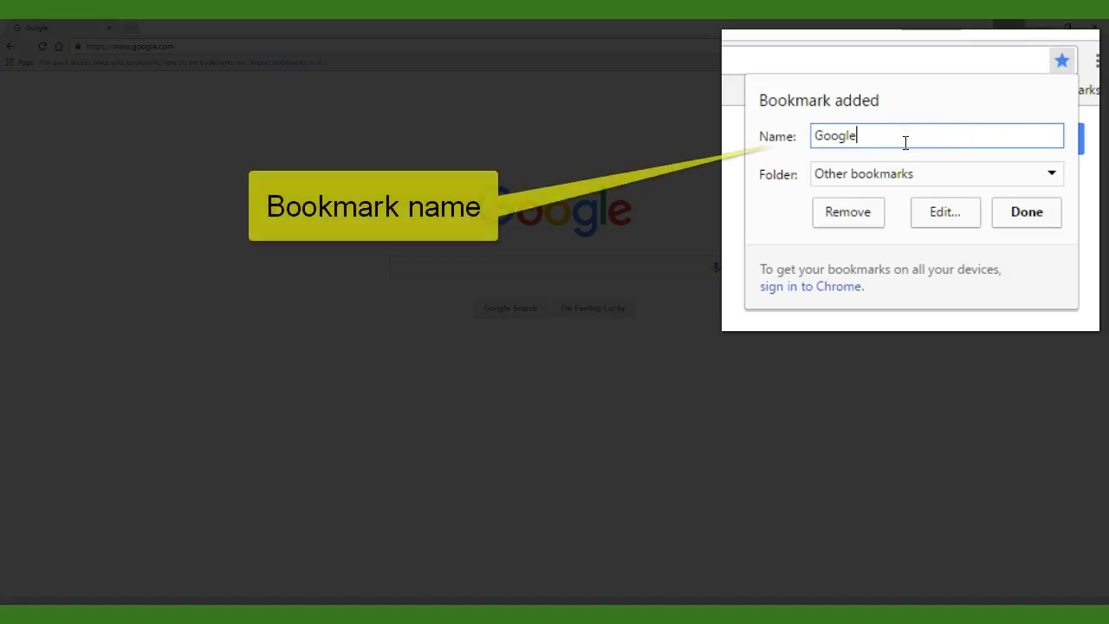
pyautogui.press('BackSpace')
pyautogui.press('BackSpace')
pyautogui.press('BackSpace')
pyautogui.press('BackSpace')
pyautogui.press('BackSpace')
pyautogui.press('BackSpace')
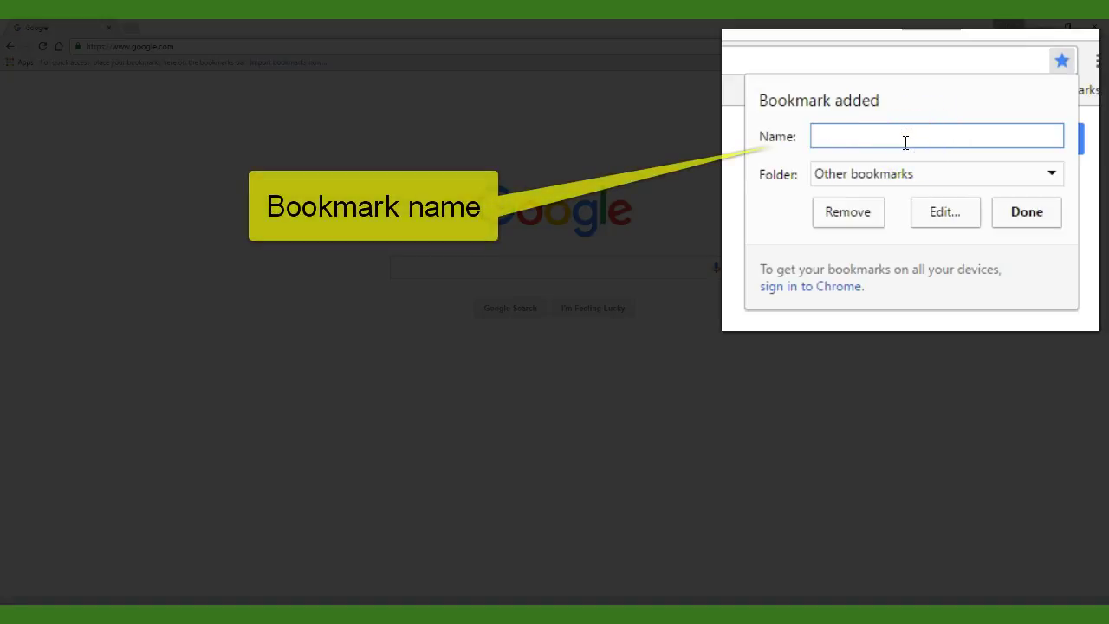
pyautogui.write('Google')
# - Review the available bookmark folders and choose Other bookmarks as the location for the Google bookmark
pyautogui.click(903, 176)
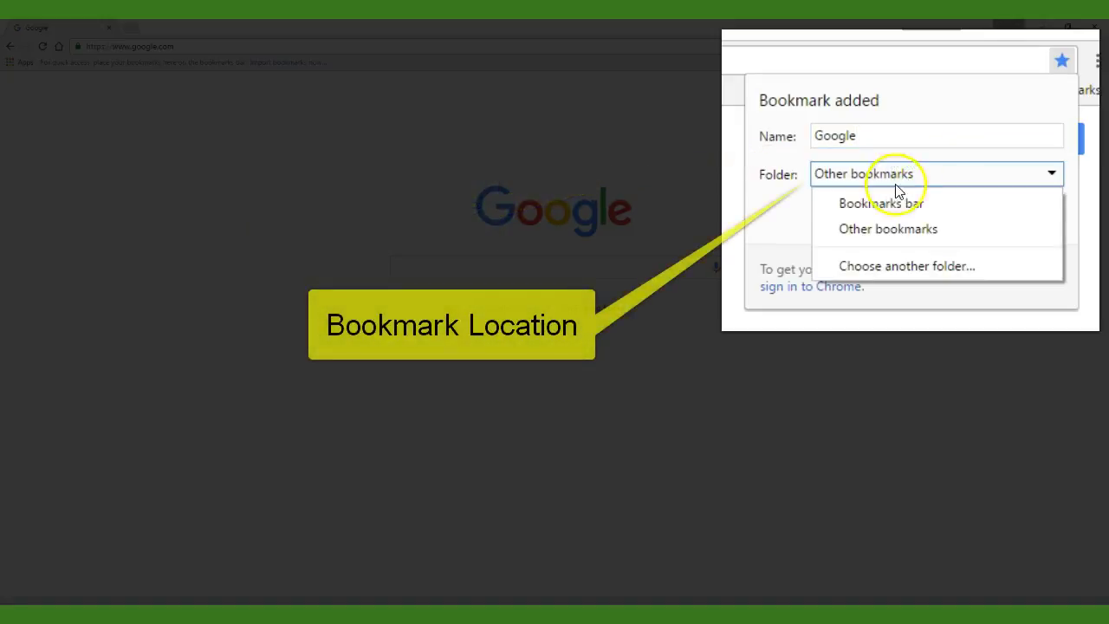
pyautogui.click(879, 210)
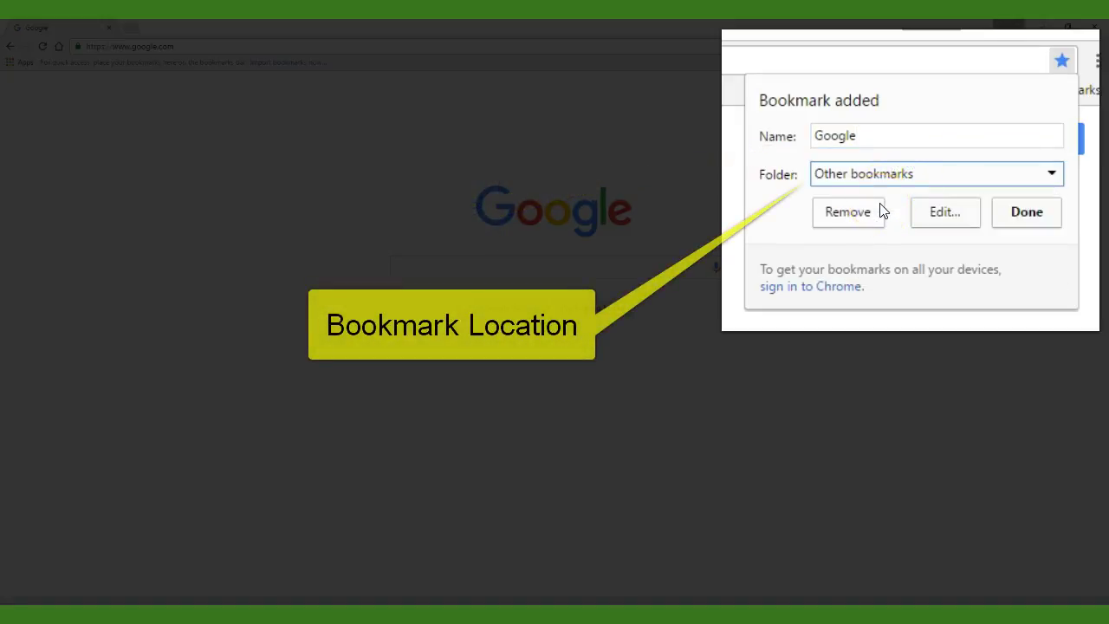
pyautogui.click(893, 178)
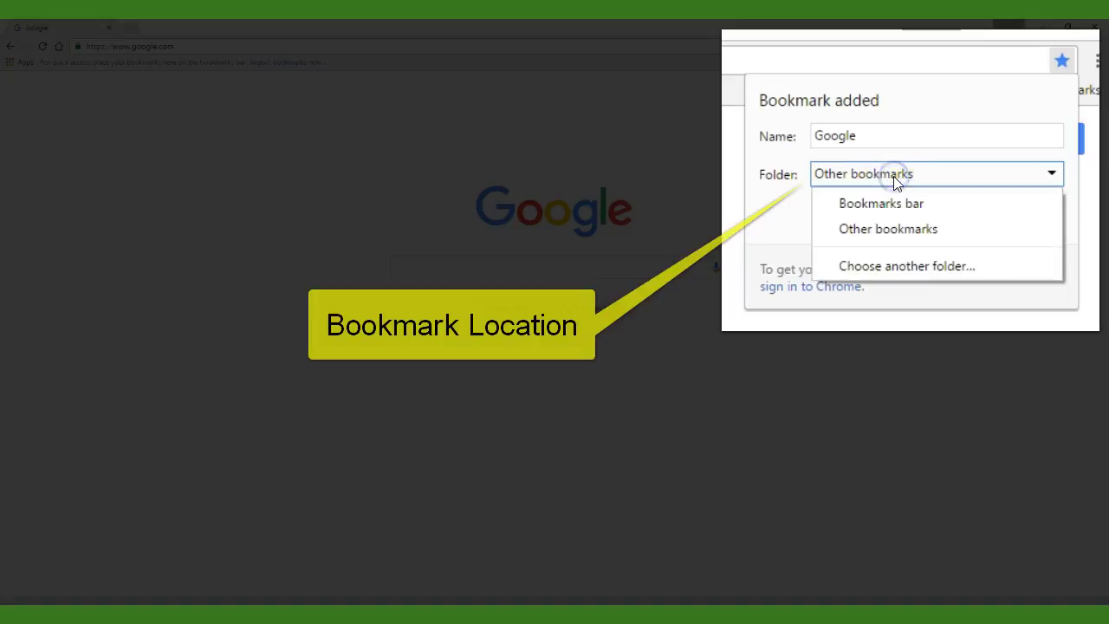
pyautogui.click(900, 235)
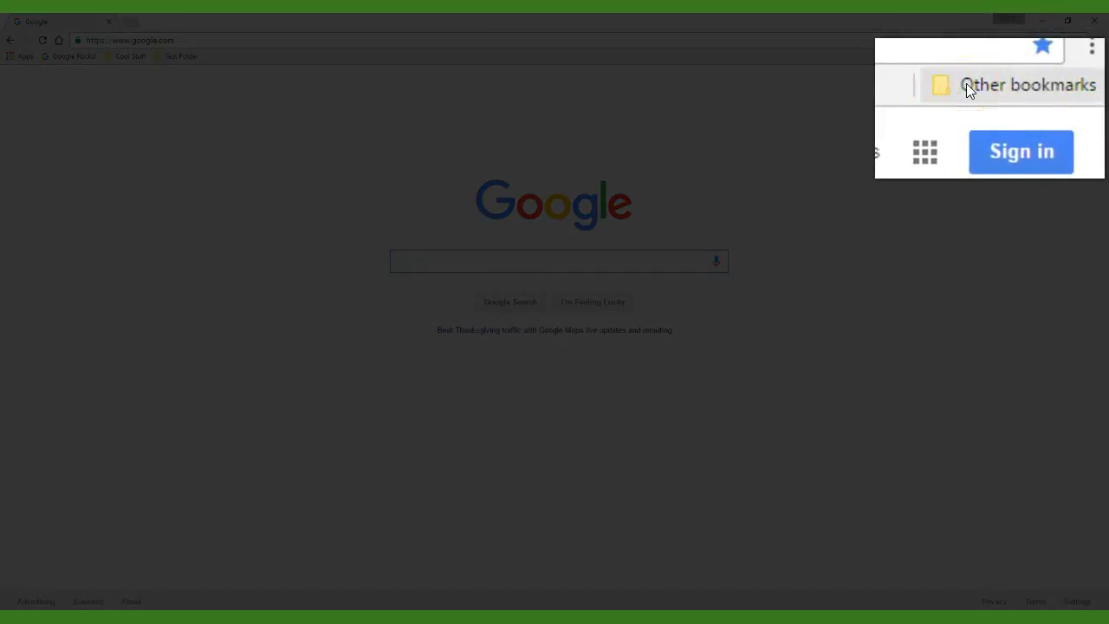
# - View the contents of the Other bookmarks folder from the bookmarks bar and from the browser's main menu
pyautogui.click(967, 84)
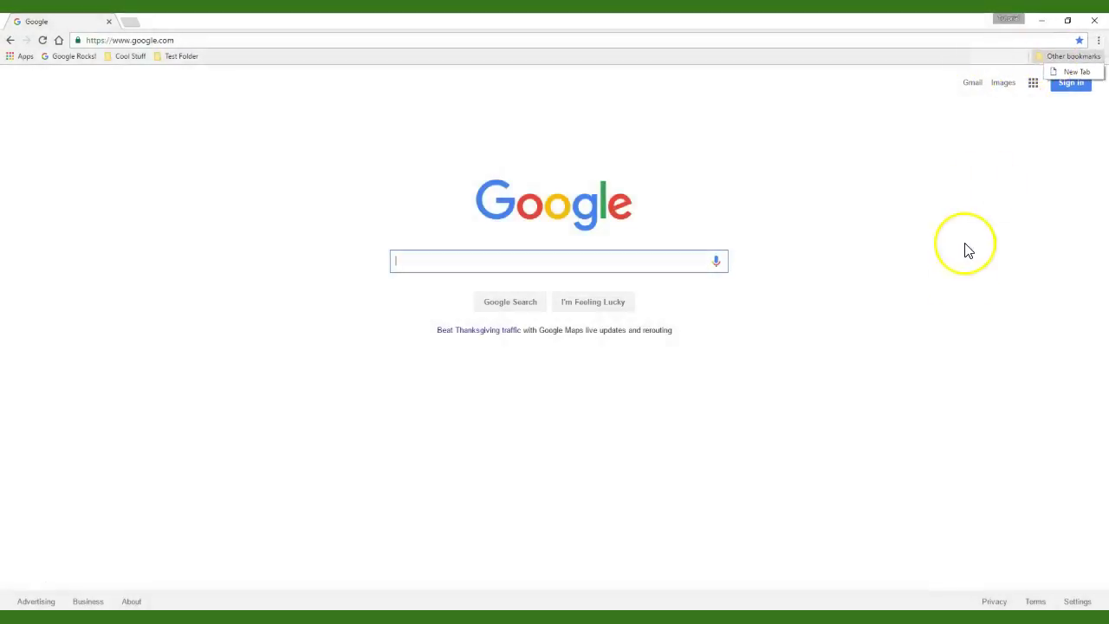
pyautogui.click(966, 250)
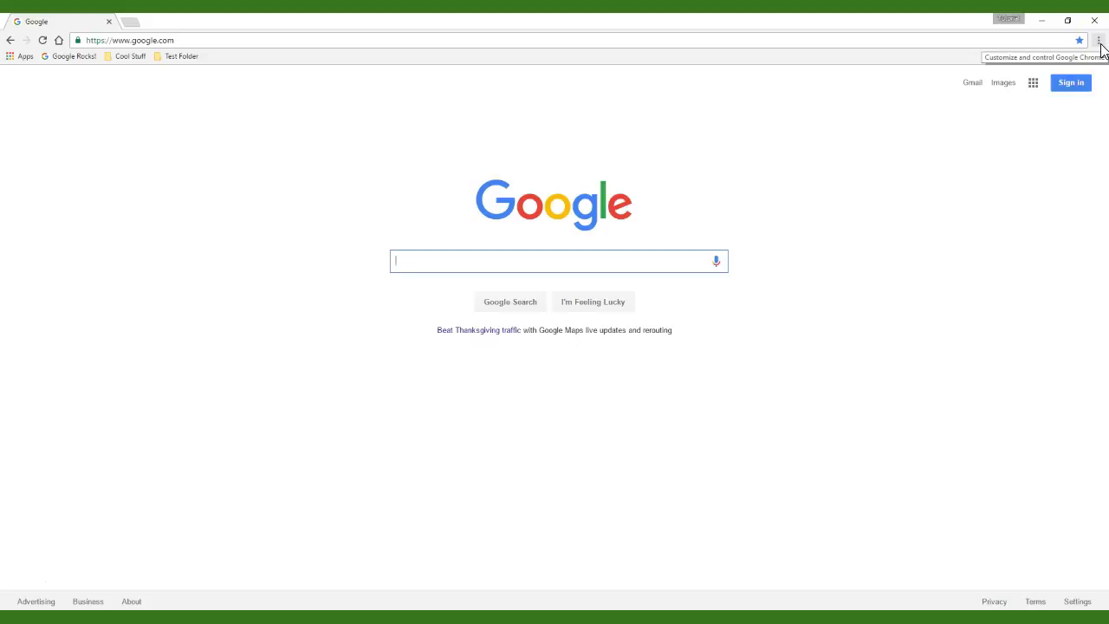
pyautogui.click(1098, 41)
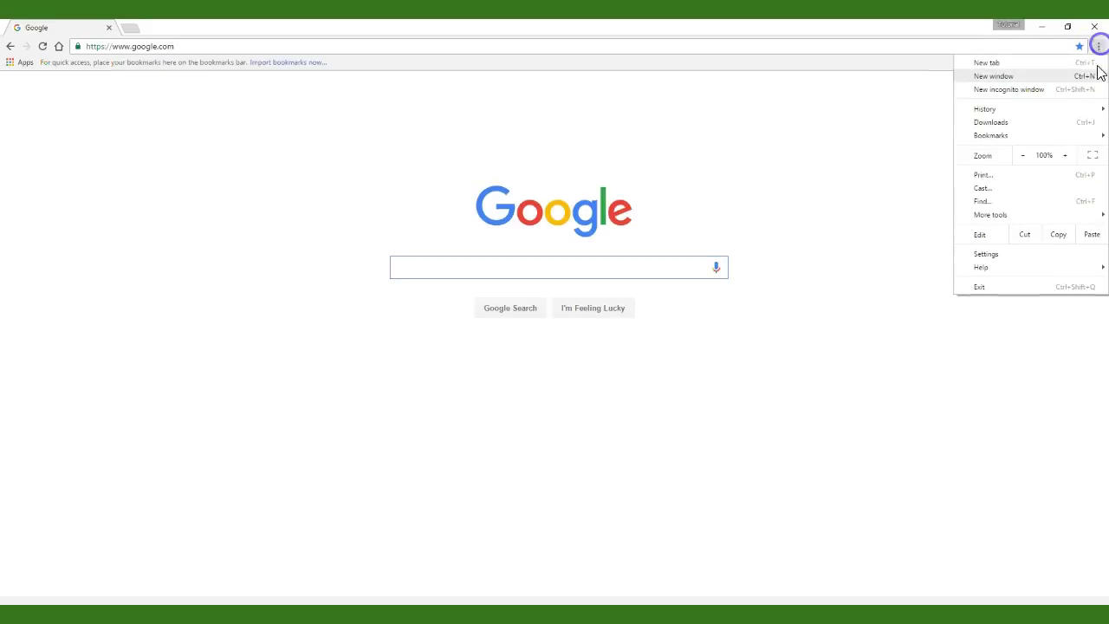
pyautogui.moveTo(1071, 136)
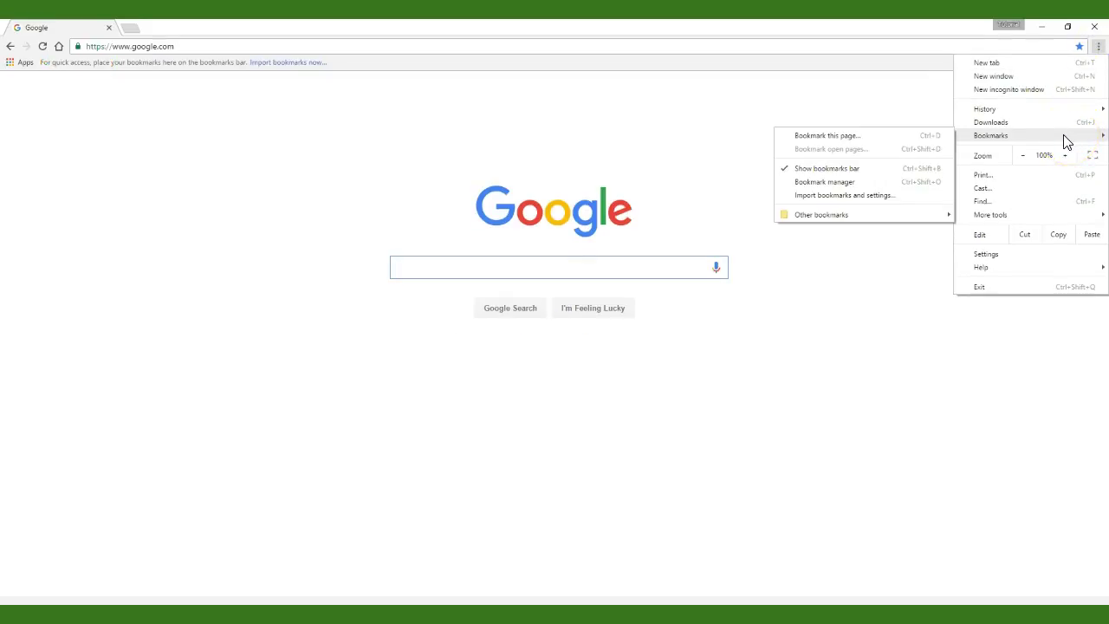
pyautogui.moveTo(870, 222)
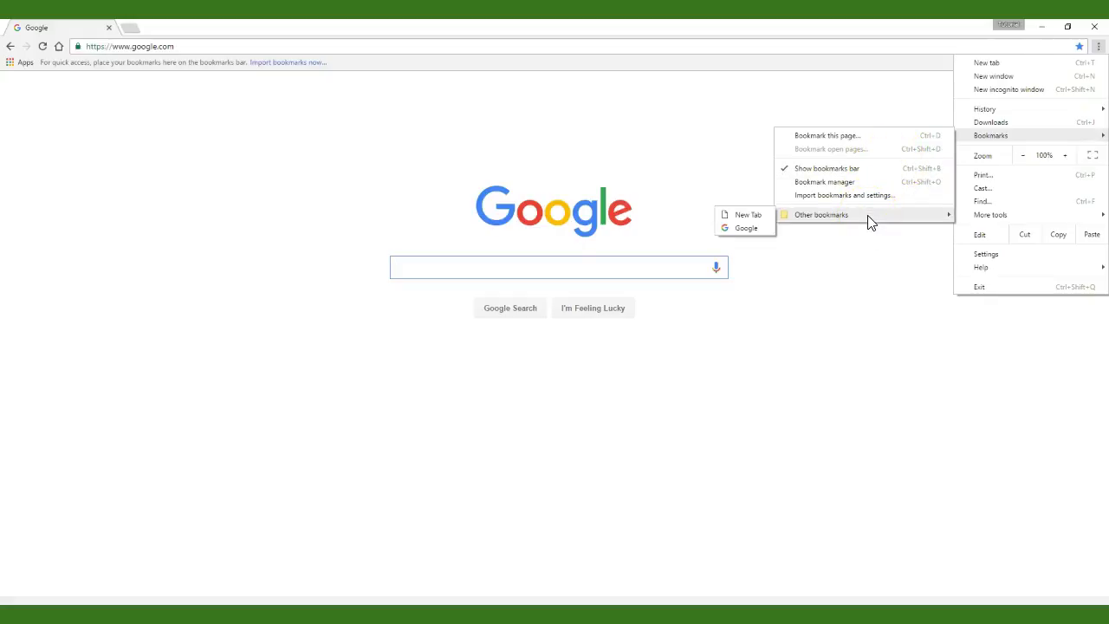
pyautogui.click(867, 215)
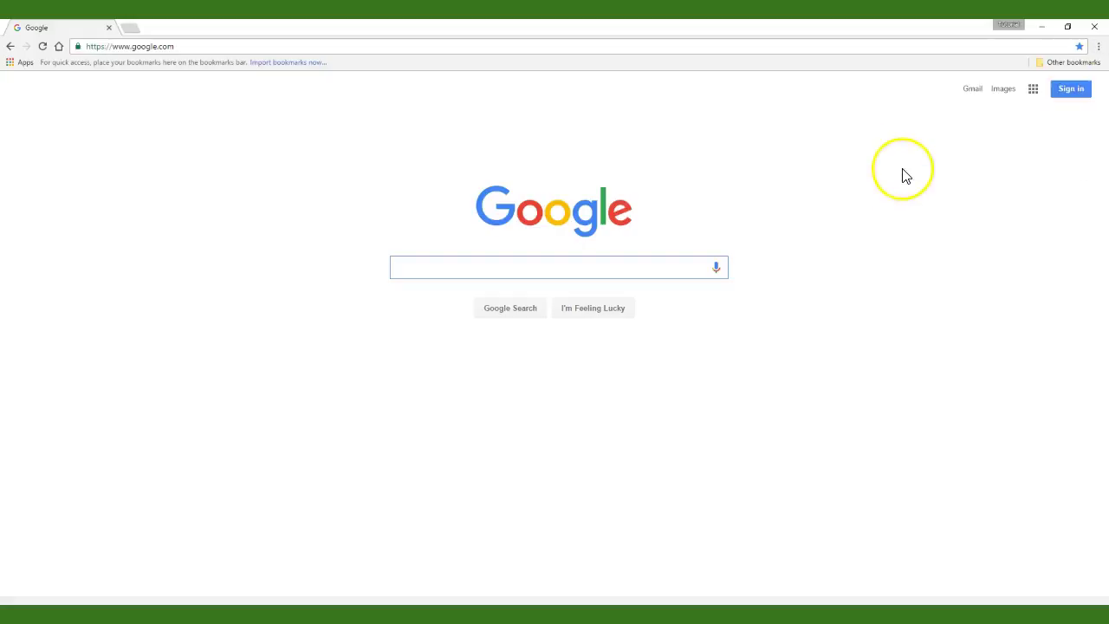
# - Change the Google bookmark's folder to Bookmarks bar and reposition the Facebook bookmark beside the Cool Stuff folder
pyautogui.click(1079, 46)
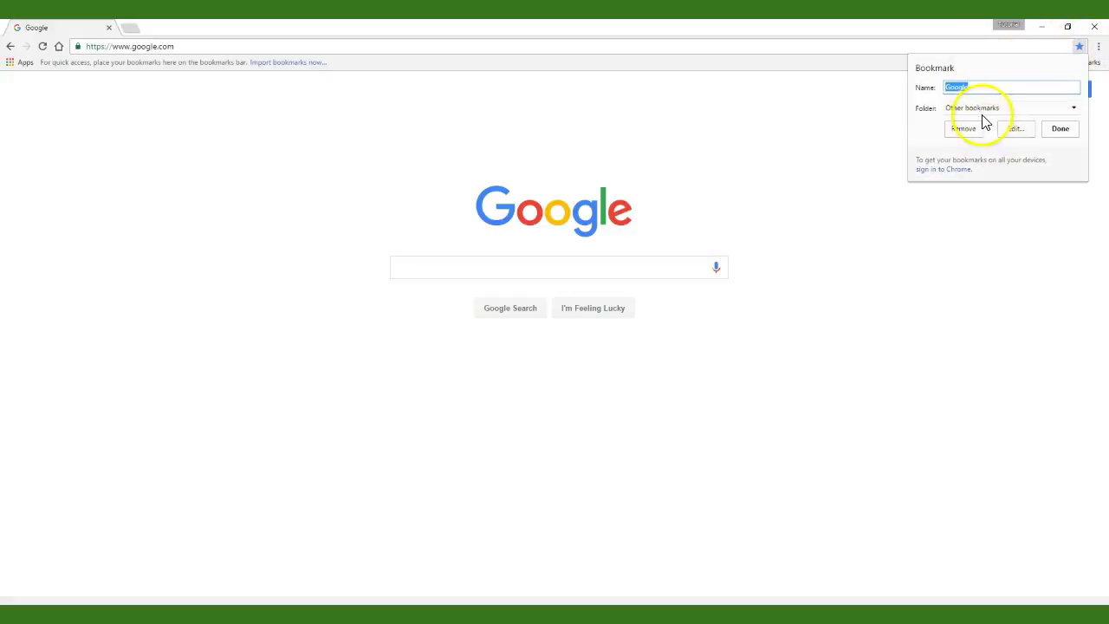
pyautogui.click(983, 109)
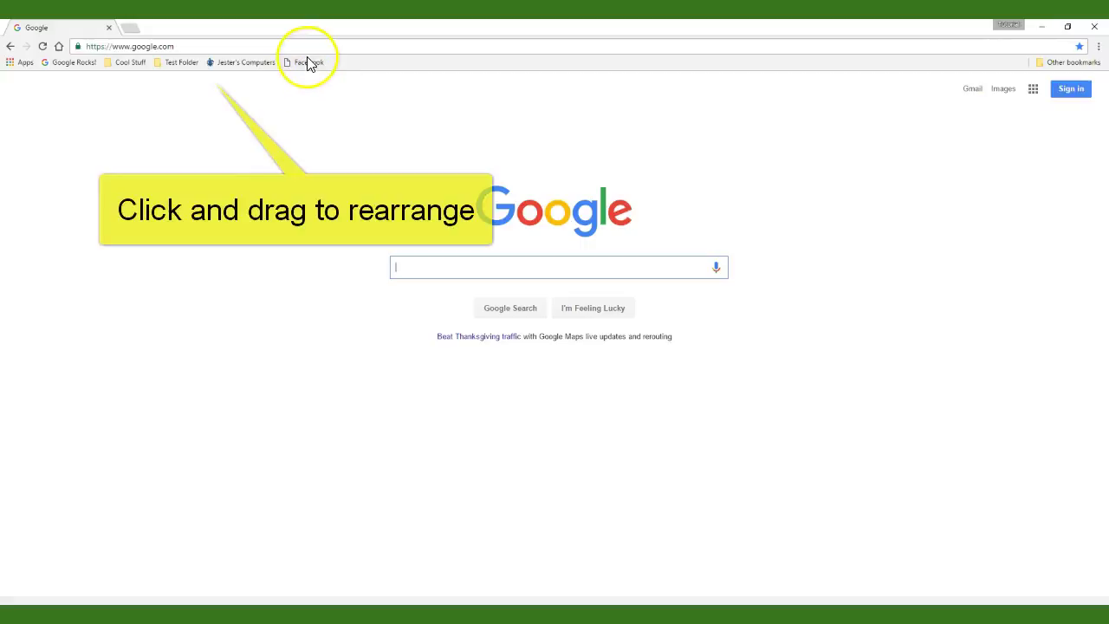
pyautogui.moveTo(307, 62); pyautogui.dragTo(140, 69)
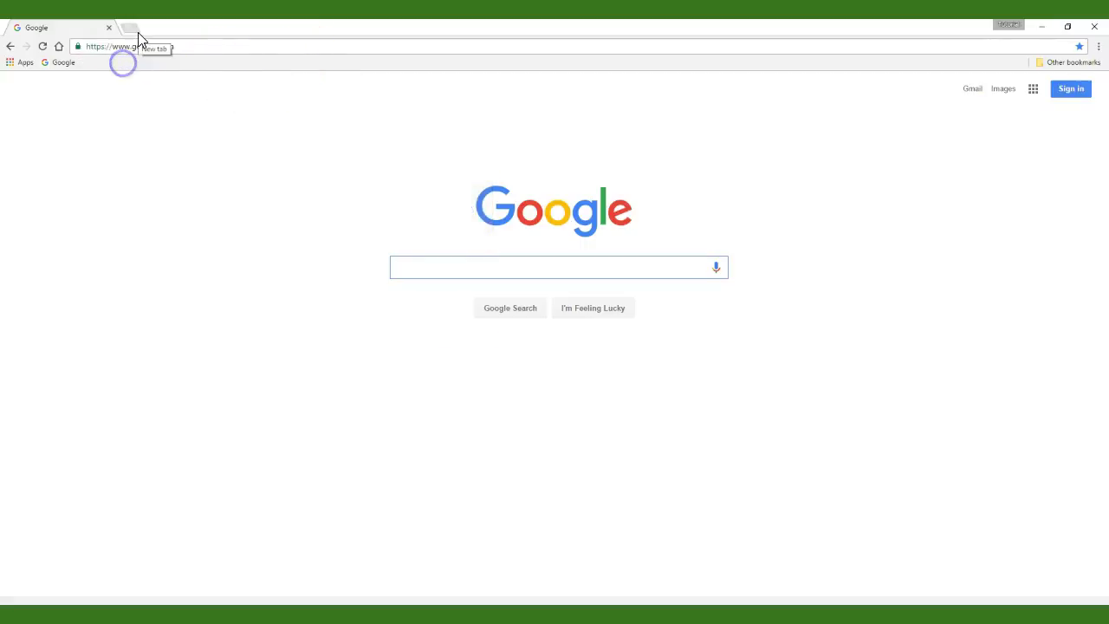
# - Open a new tab and rename the Google bookmark on the bookmarks bar to "Google Rocks!"
pyautogui.click(135, 30)
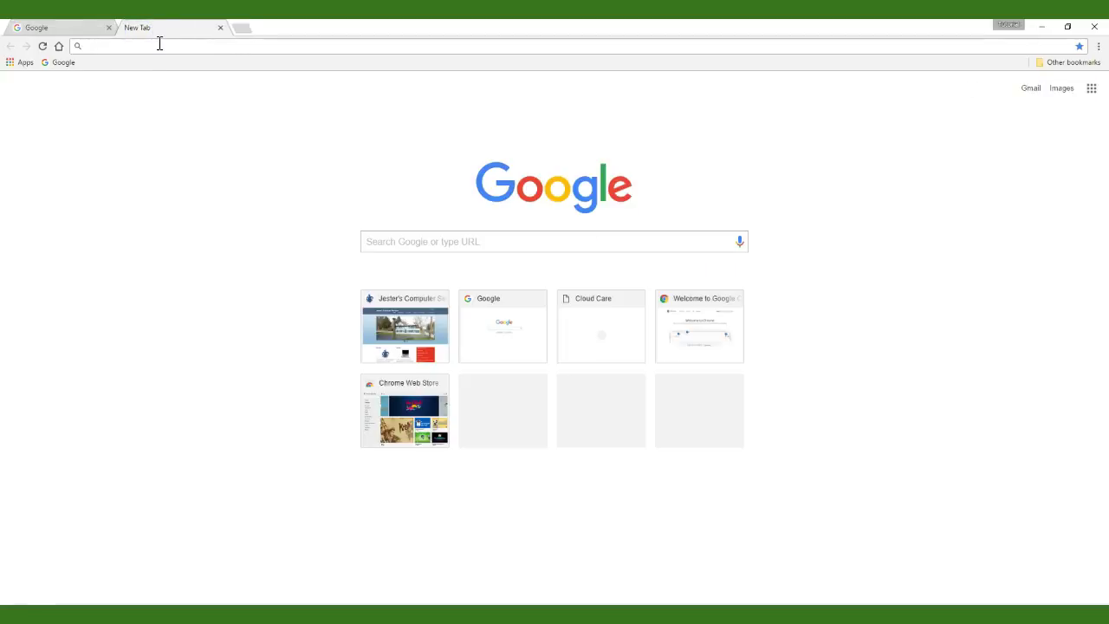
pyautogui.rightClick(65, 63)
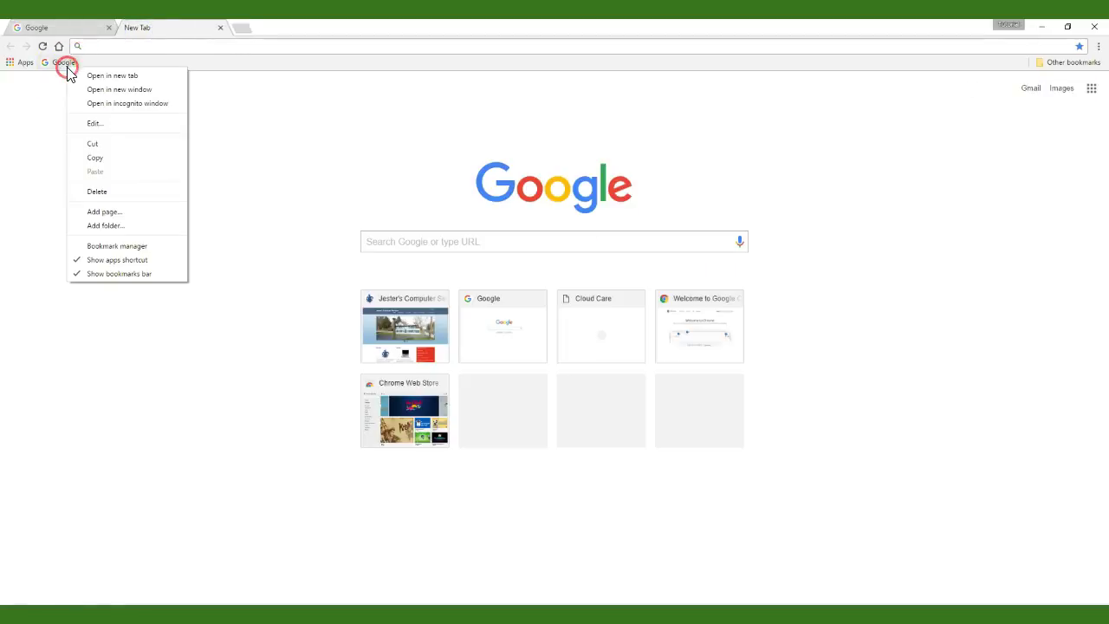
pyautogui.click(92, 126)
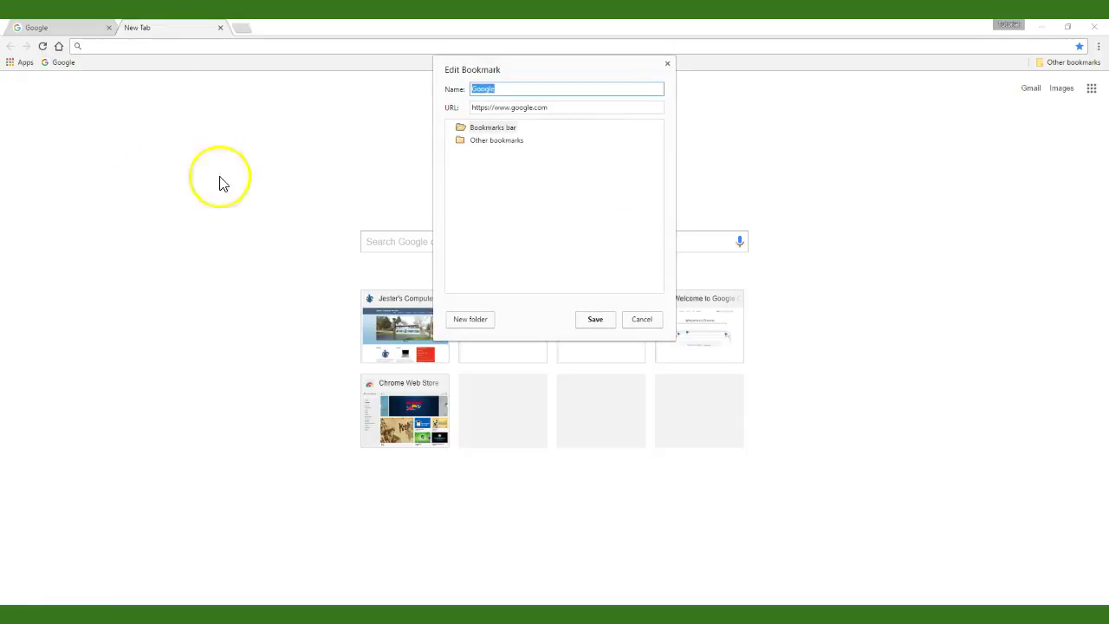
pyautogui.write('G')
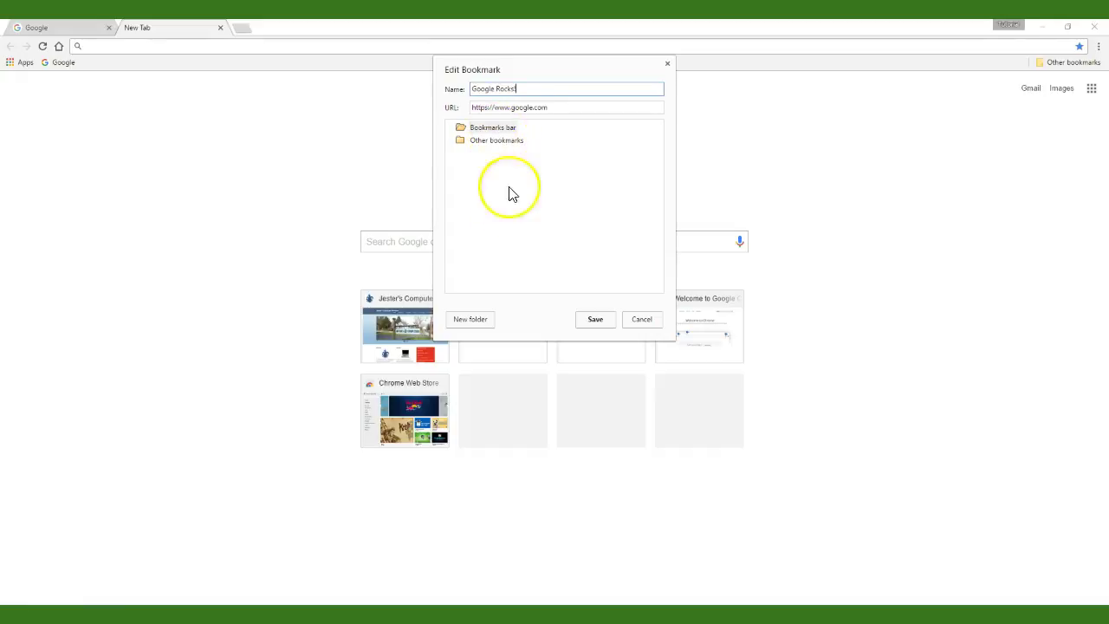
pyautogui.click(595, 320)
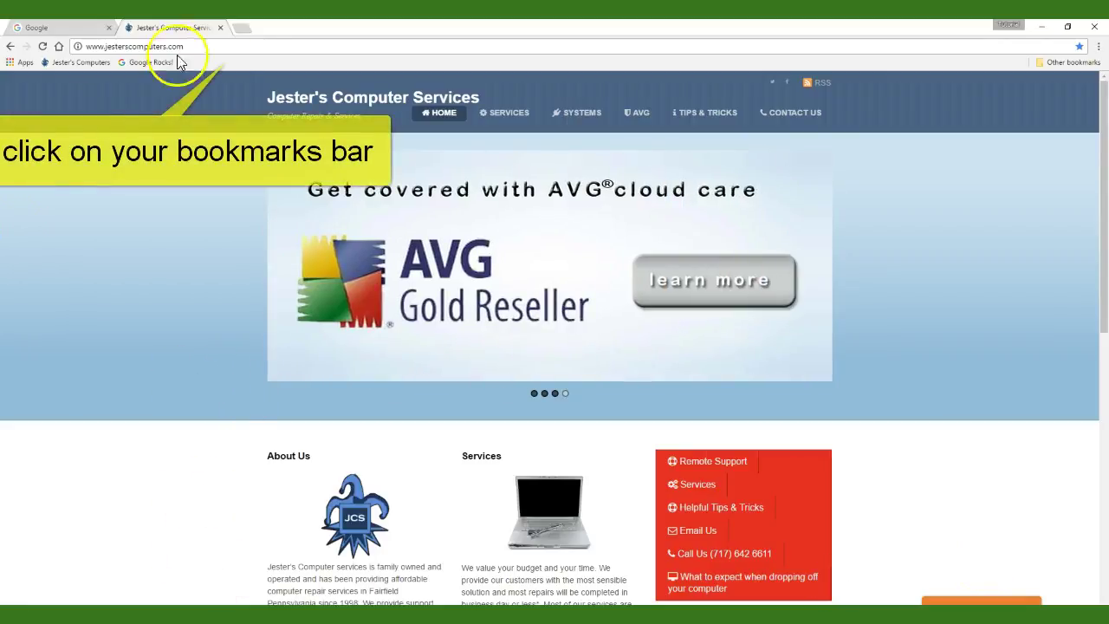
# - Add a new folder named "Cool Stuff" to the bookmarks bar
pyautogui.rightClick(218, 60)
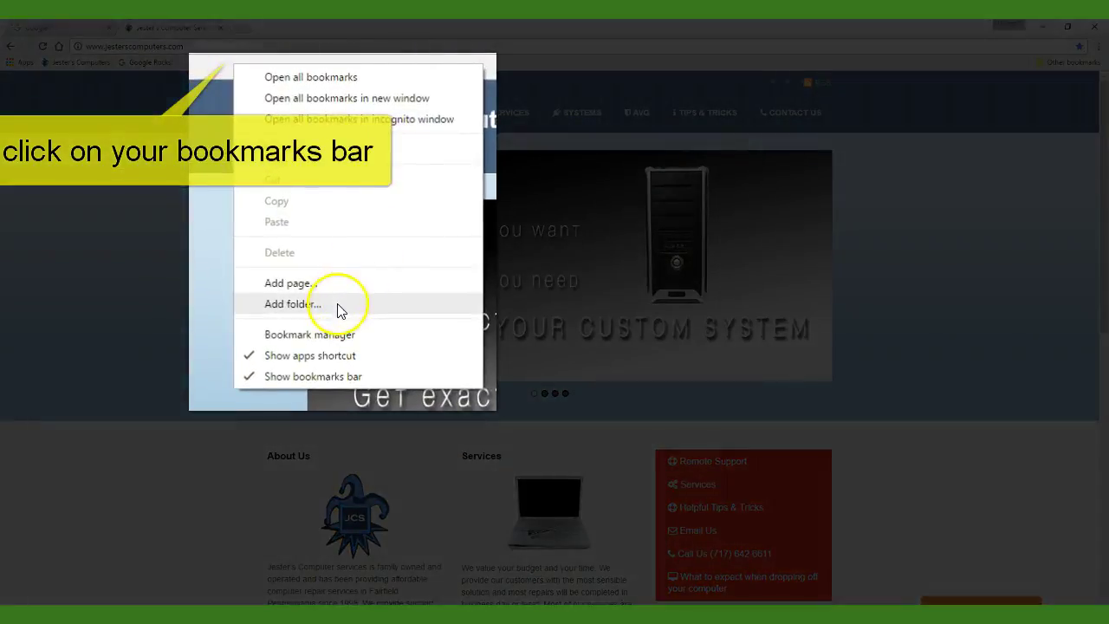
pyautogui.click(342, 304)
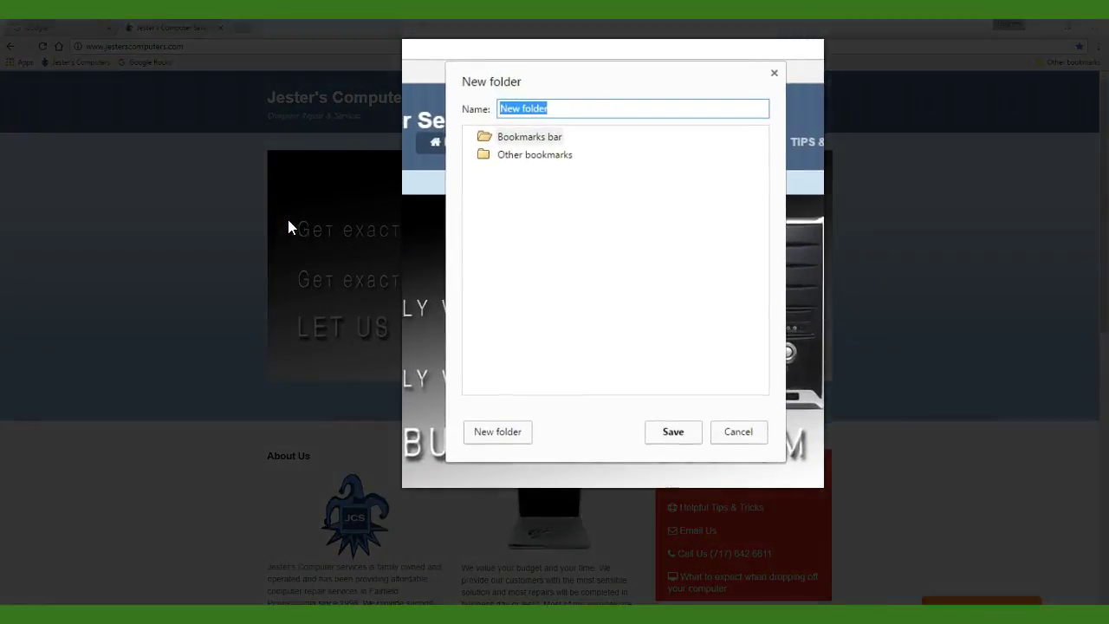
pyautogui.write('Cool Stuff')
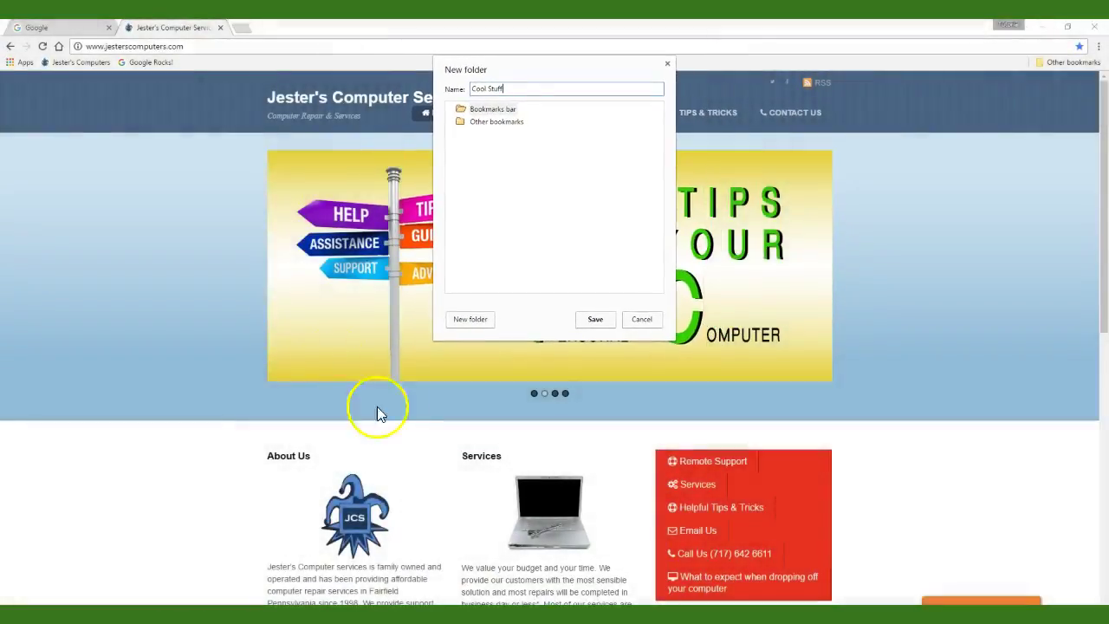
pyautogui.click(595, 319)
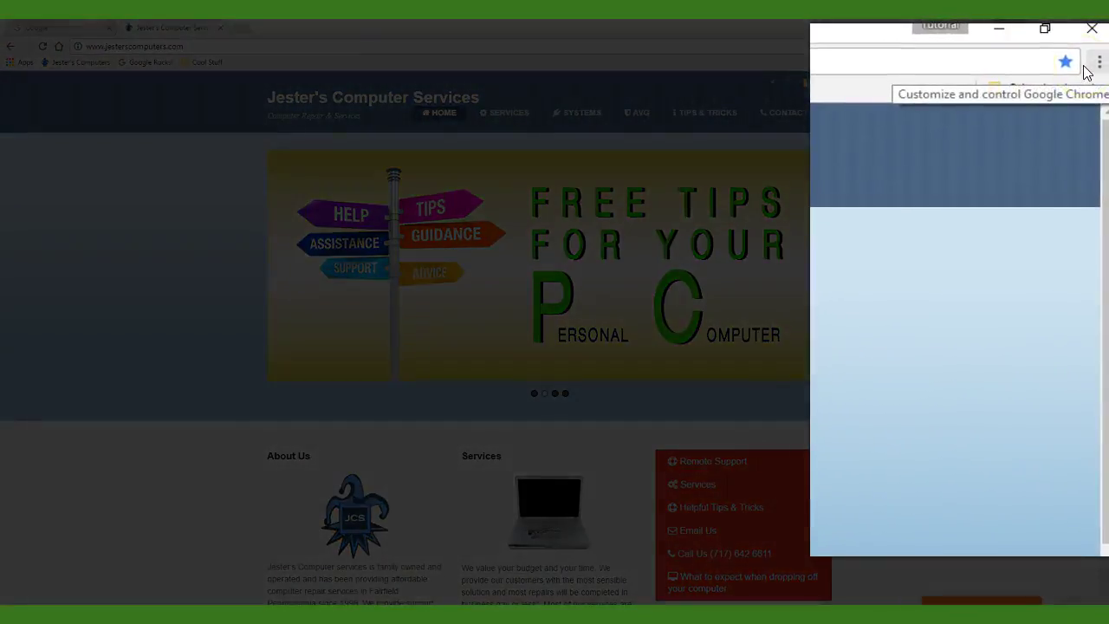
# - Search for "jesters" in the Bookmark Manager and move the Jester's Computers bookmark into the Cool Stuff folder
pyautogui.click(1098, 46)
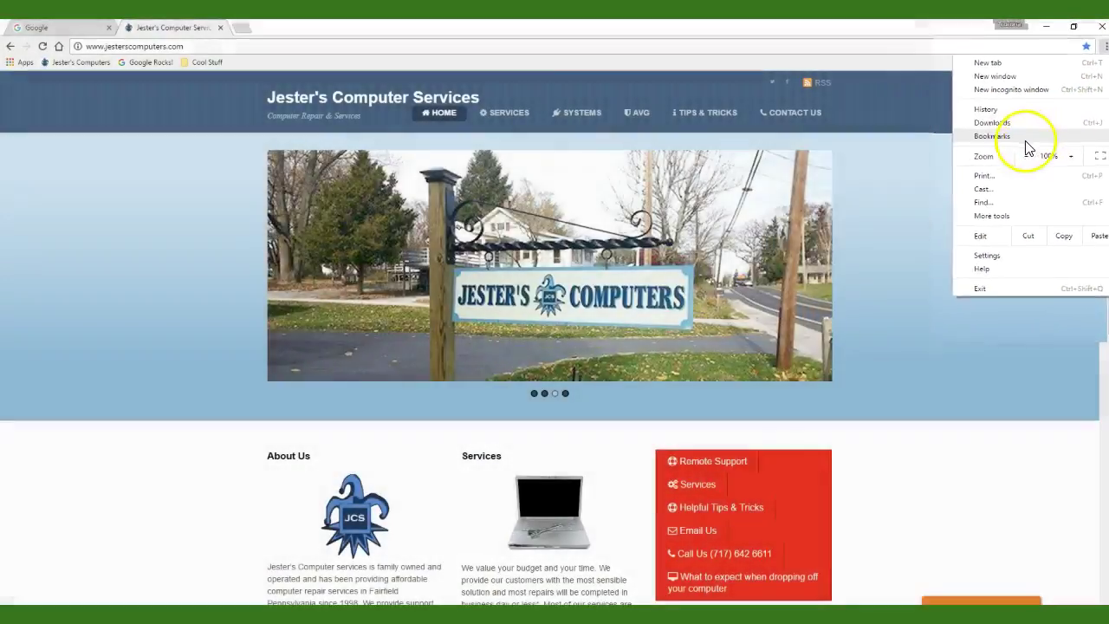
pyautogui.moveTo(1023, 148)
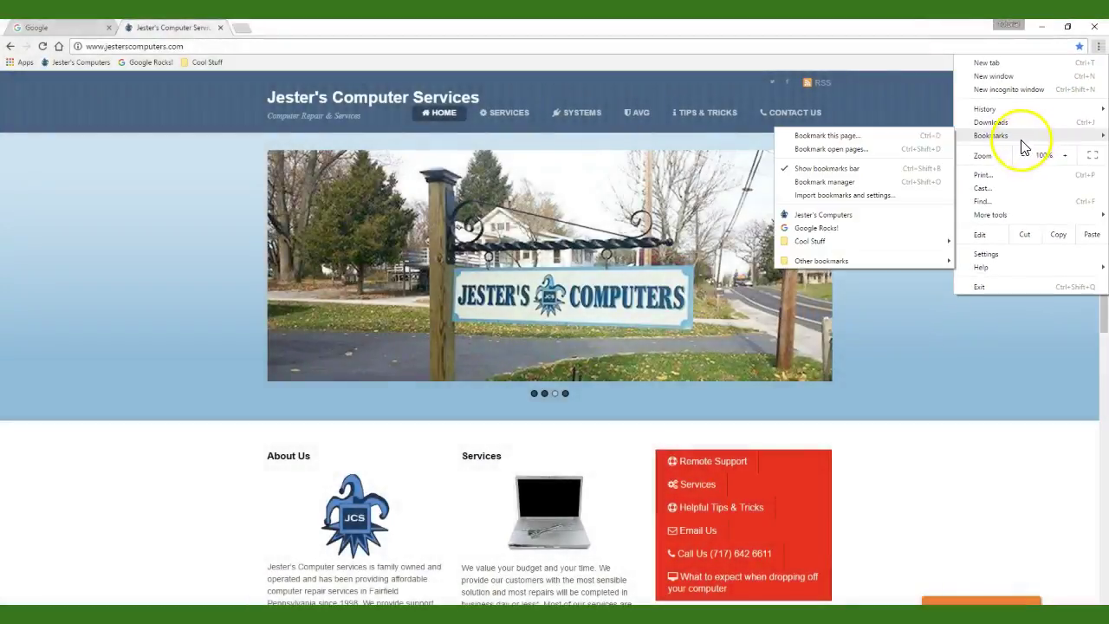
pyautogui.click(862, 184)
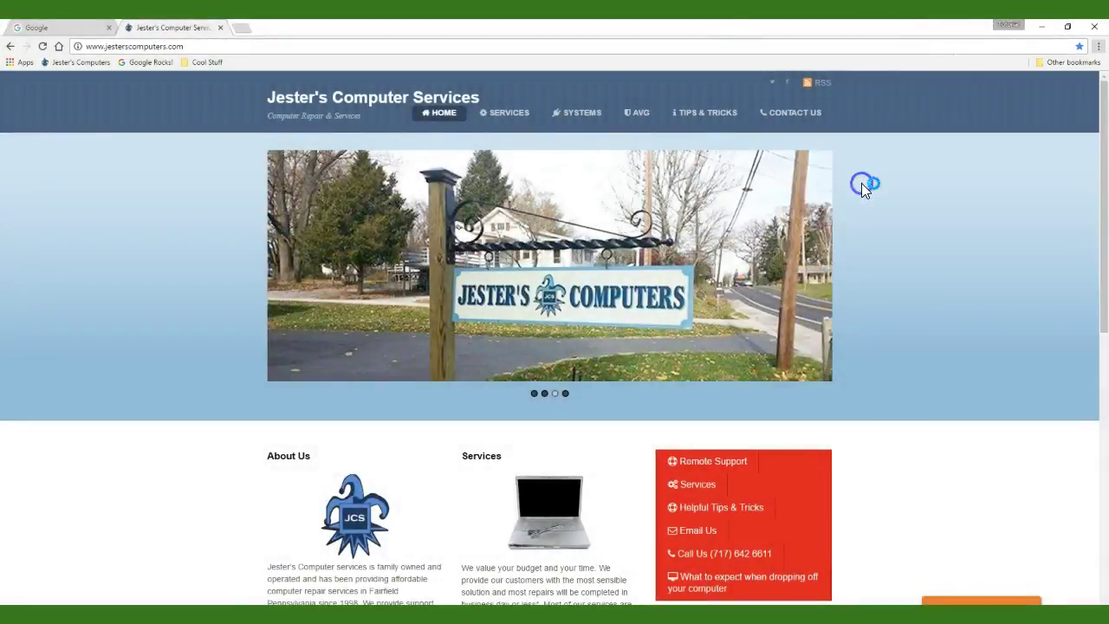
pyautogui.click(718, 132)
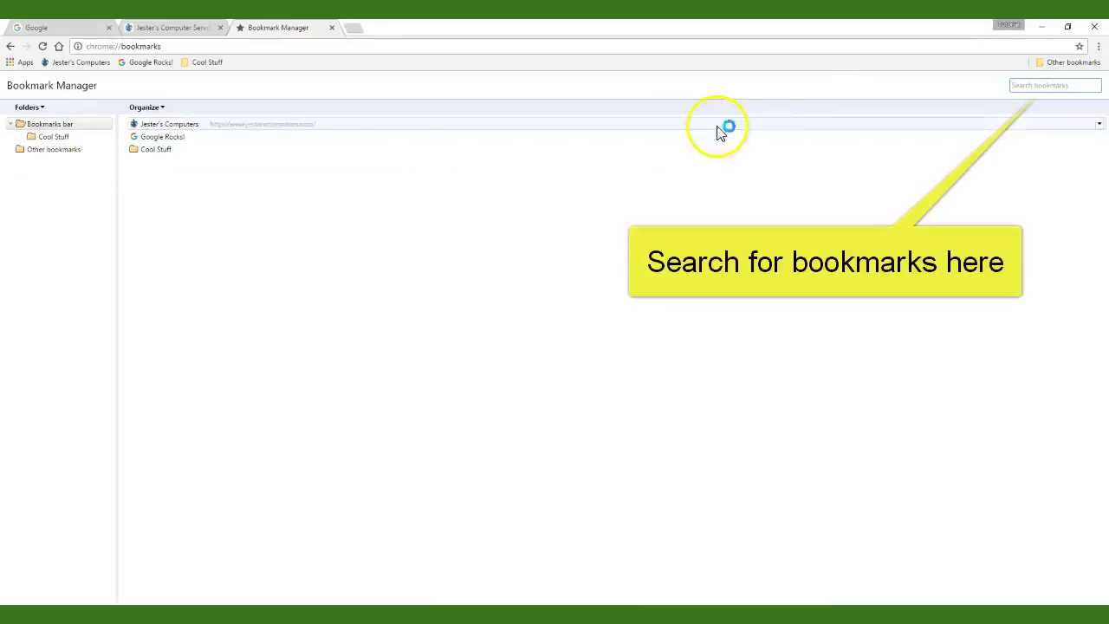
pyautogui.click(1012, 100)
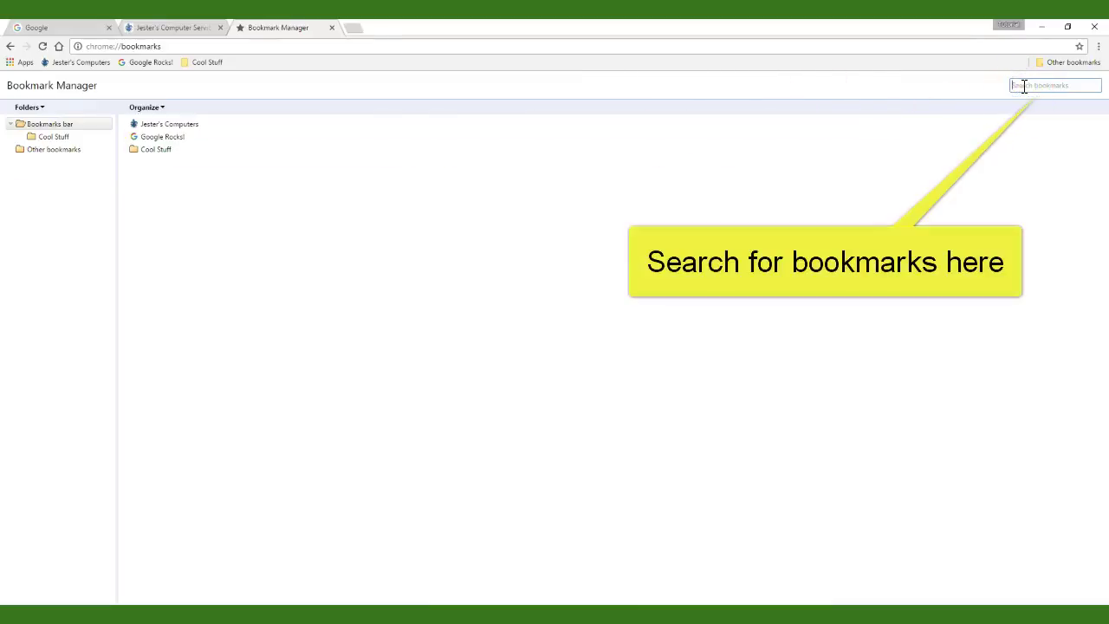
pyautogui.write('jesters')
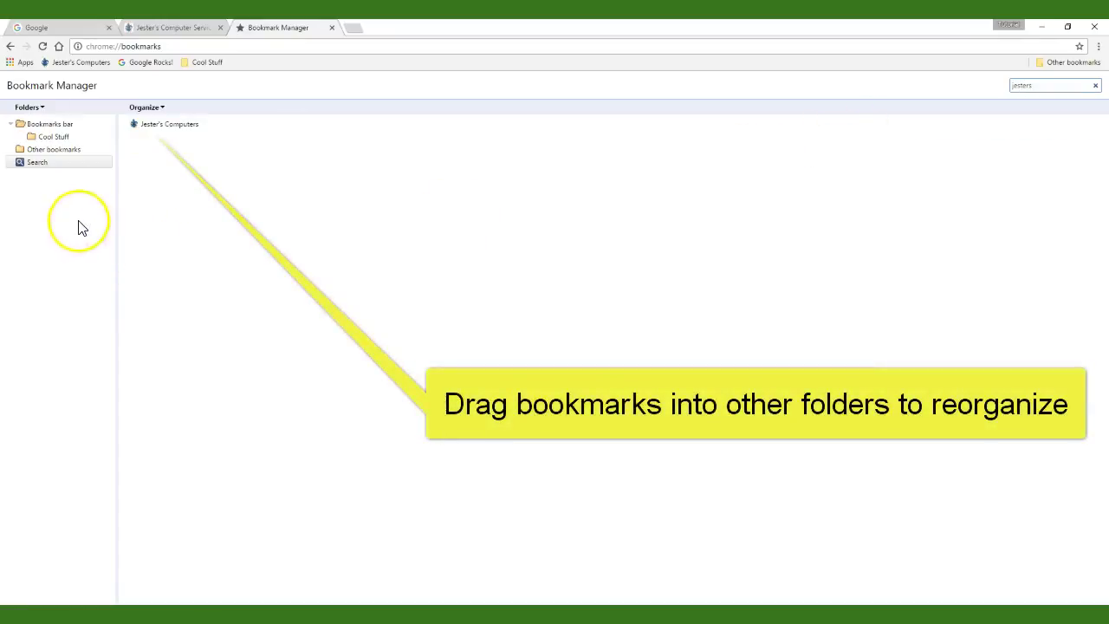
pyautogui.click(169, 127)
pyautogui.moveTo(113, 130); pyautogui.dragTo(68, 138)
# - Create a folder named "Test Folder" under Bookmarks bar and move the Jester's Computers bookmark from Cool Stuff into it
pyautogui.click(50, 124)
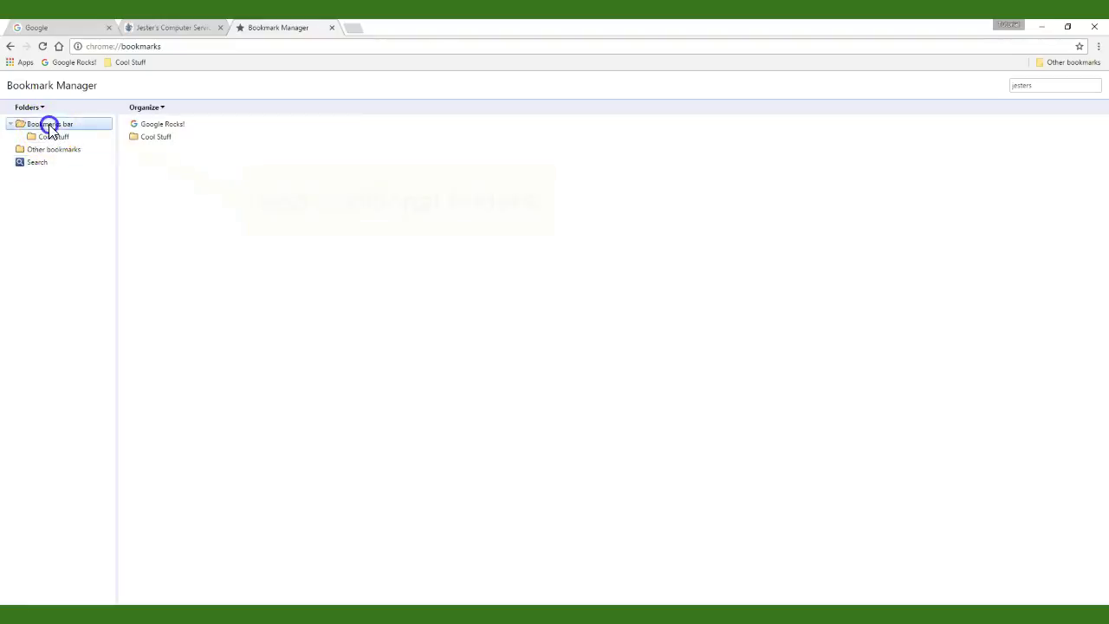
pyautogui.click(28, 107)
pyautogui.click(39, 121)
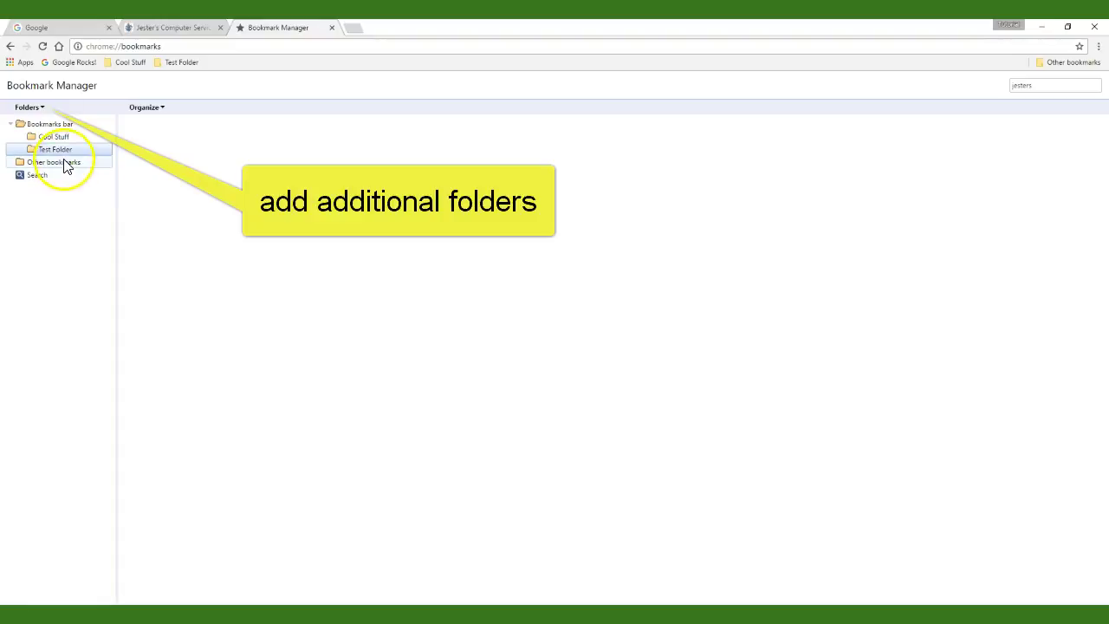
pyautogui.click(52, 136)
pyautogui.moveTo(184, 123); pyautogui.dragTo(80, 151)
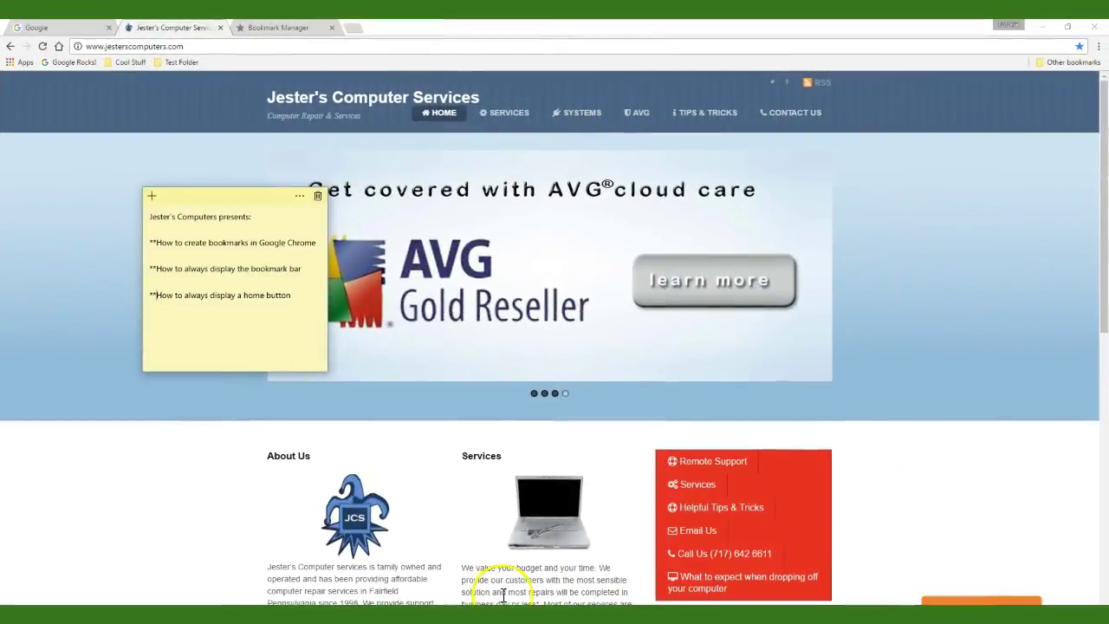
# - Move the sticky note clear of the page content and open the Services page of the Jester's Computer Services website
pyautogui.moveTo(217, 196); pyautogui.dragTo(126, 251)
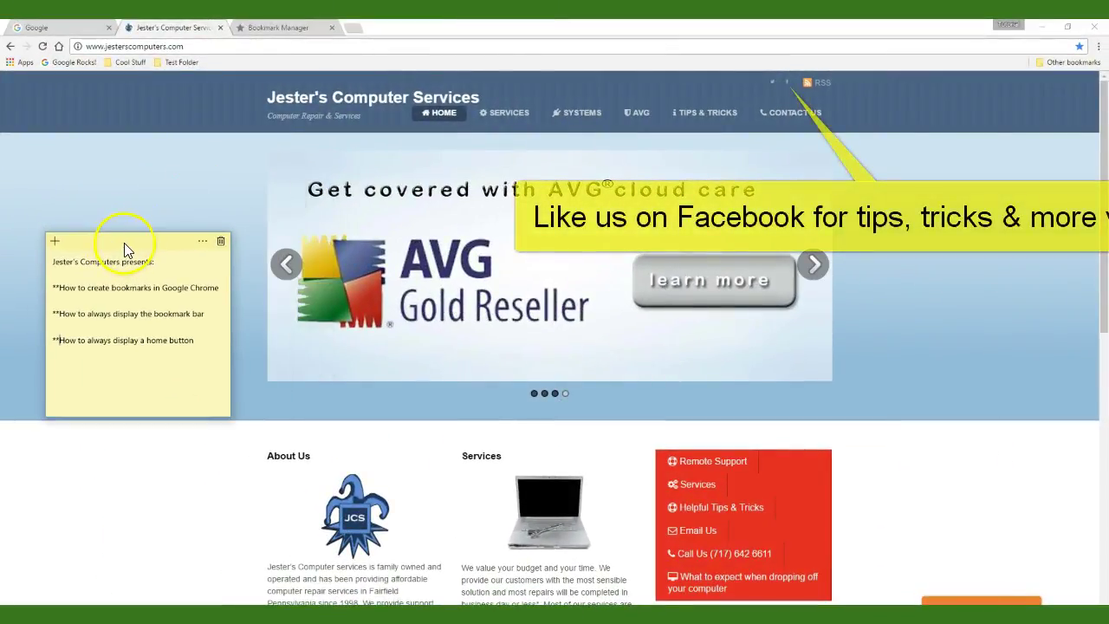
pyautogui.click(207, 49)
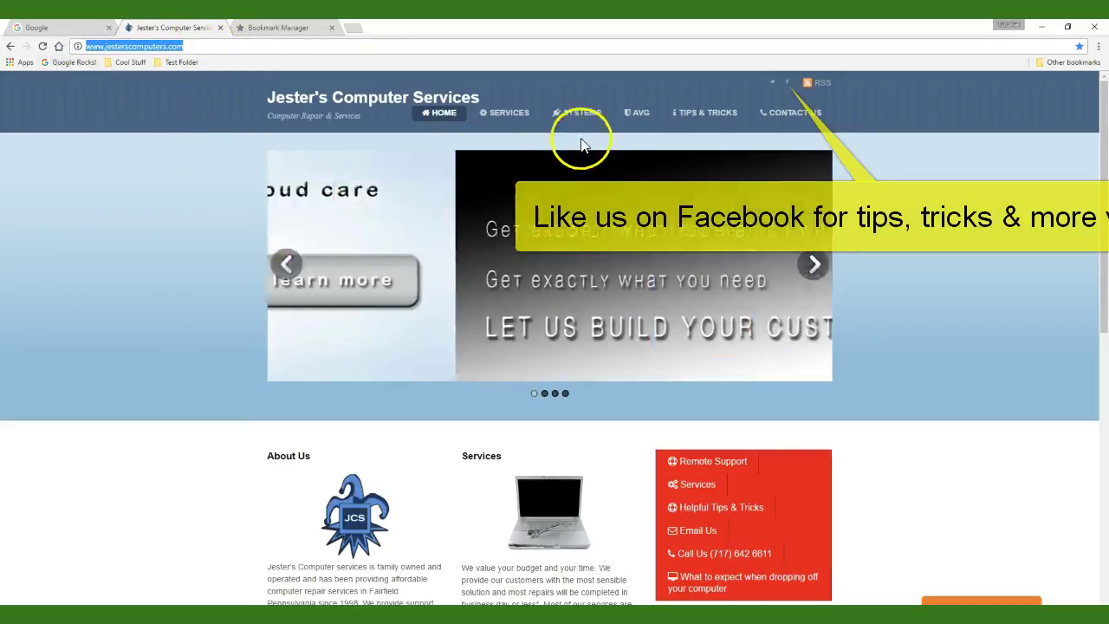
pyautogui.click(522, 115)
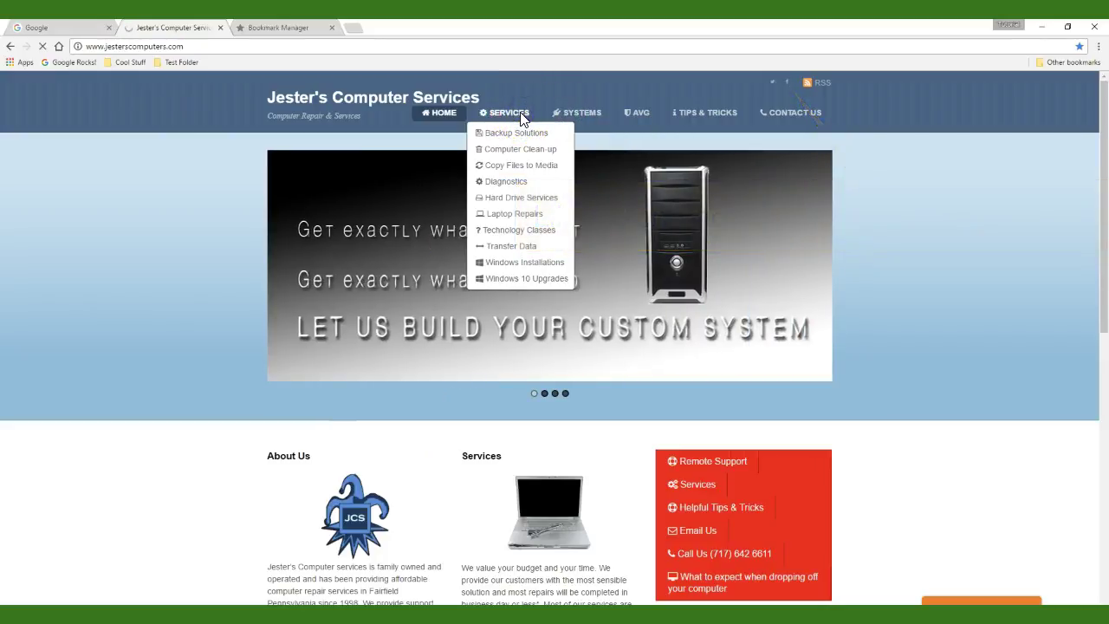